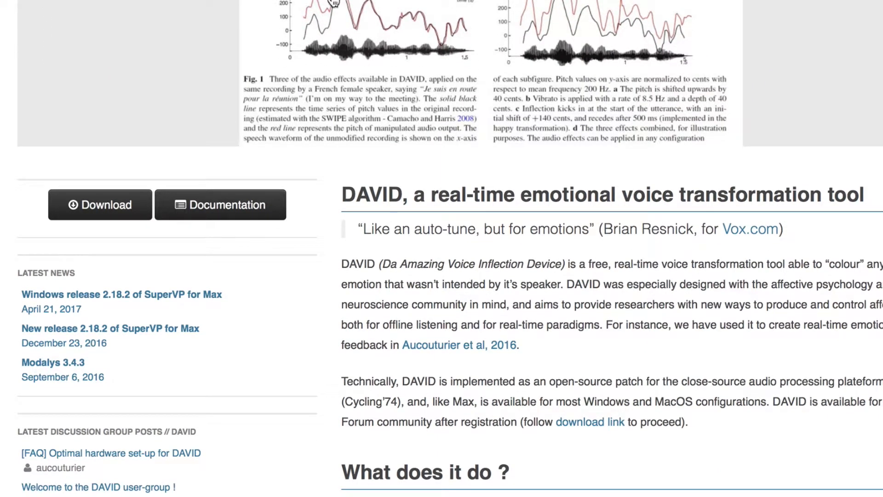
scroll(405, 40, down, 5)
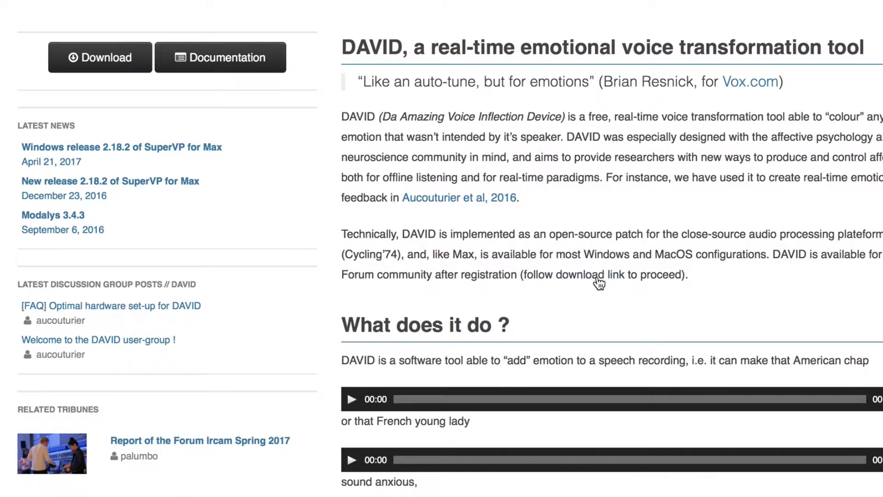
scroll(594, 275, down, 1)
click(594, 264)
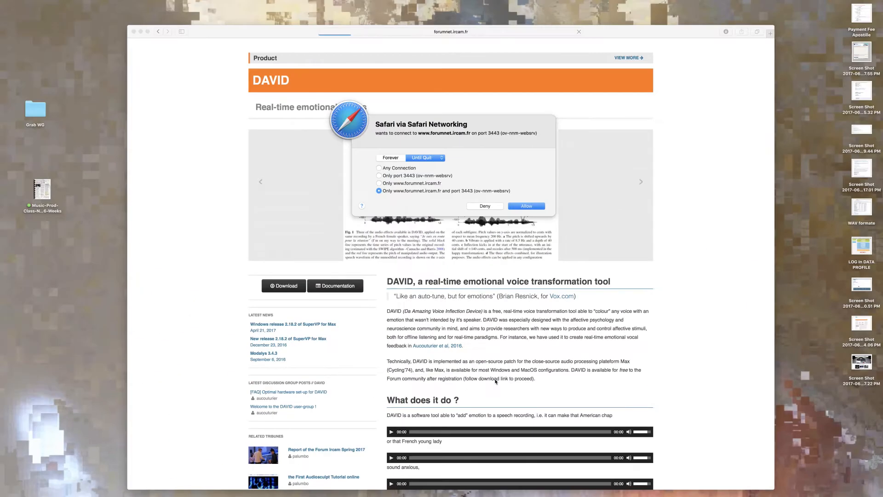
click(523, 207)
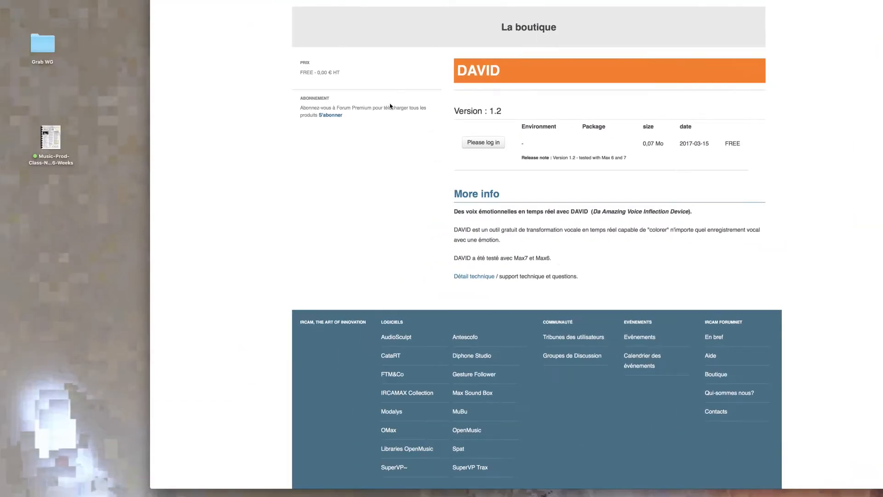
Switch to Finder and go to the DAVID folder inside Applications, moving the Finder window fully into view
mouse_move(264, 494)
click(185, 484)
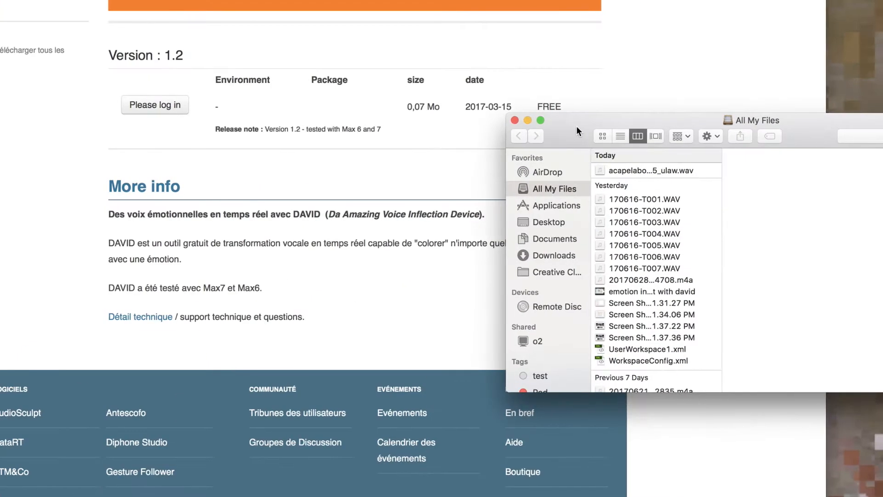
click(737, 206)
scroll(643, 214, down, 6)
scroll(638, 215, down, 2)
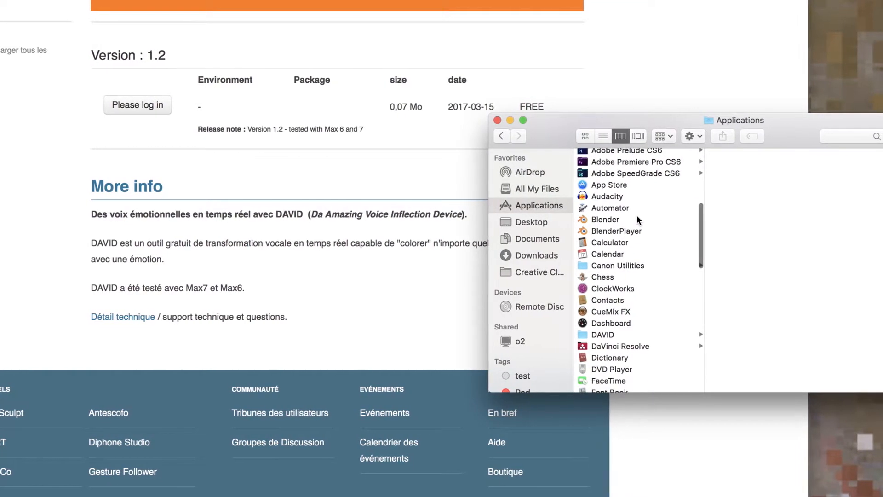
click(618, 333)
drag(524, 131, 359, 133)
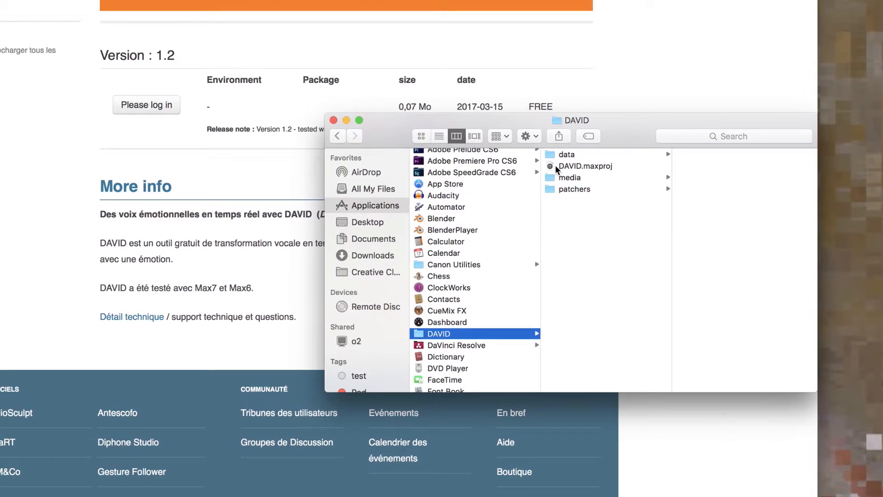
Open DAVID.maxproj in Max and allow the connection to package.cycling74.com on port 443
double_click(604, 167)
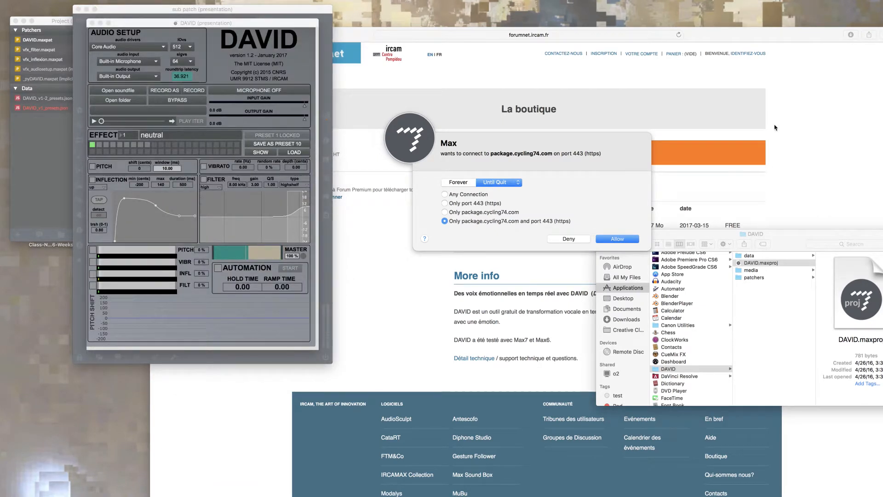
click(628, 242)
click(628, 242)
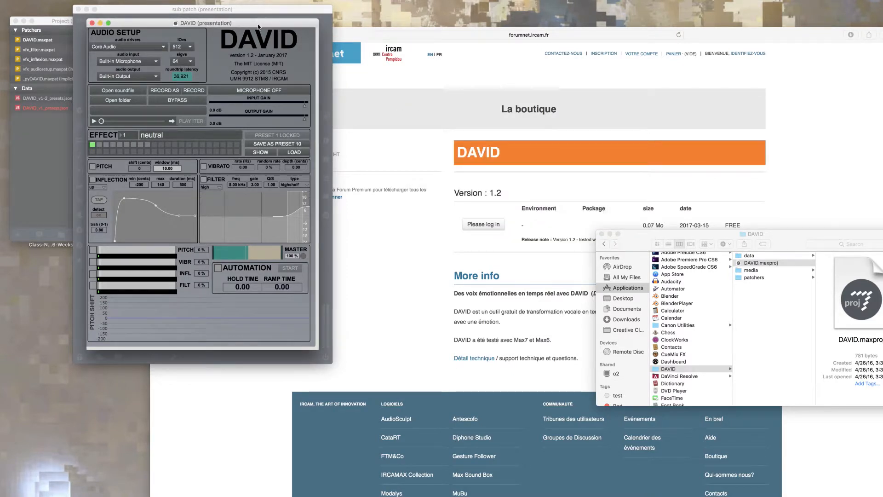
Minimize the Safari and Finder windows so that only the Max project windows stay on the desktop
click(363, 37)
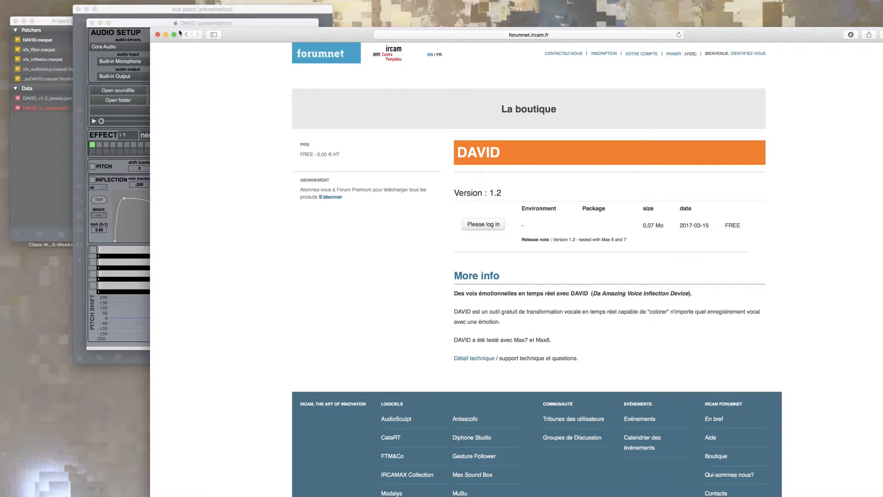
click(166, 35)
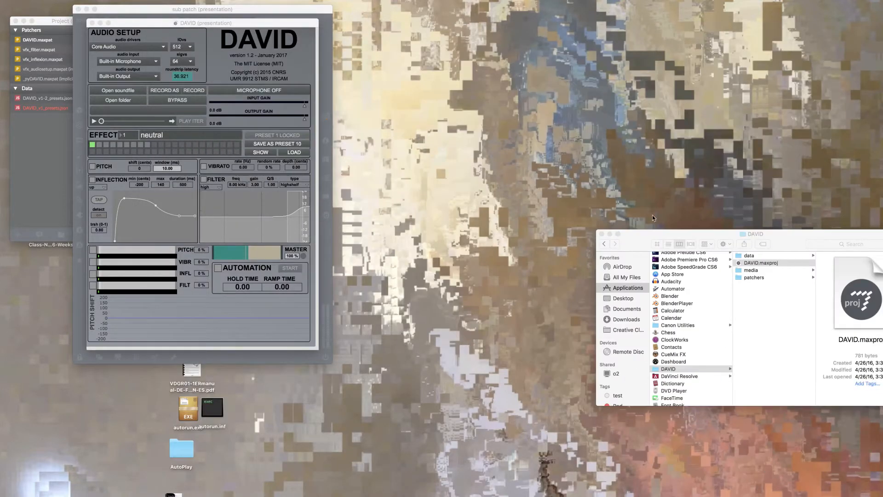
click(610, 234)
Spread out the DAVID patch, sub patch and project windows so that none of them overlap
drag(141, 23, 697, 36)
drag(258, 10, 474, 23)
drag(110, 19, 246, 21)
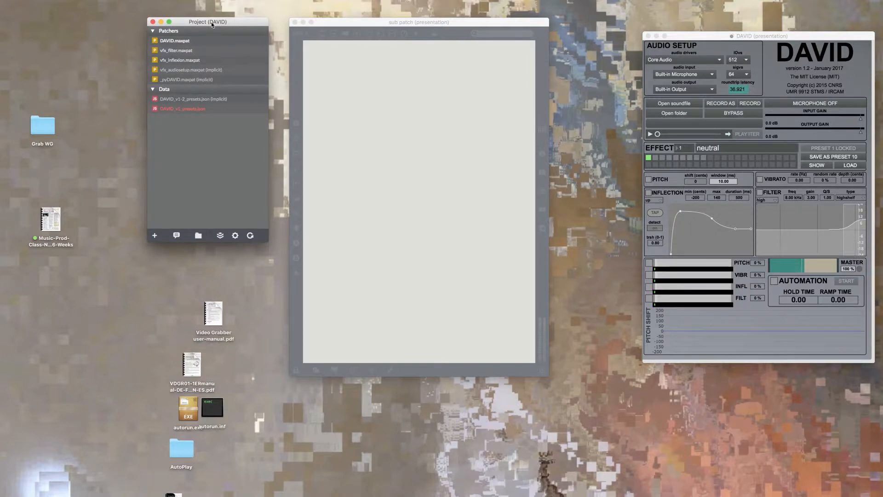
click(400, 87)
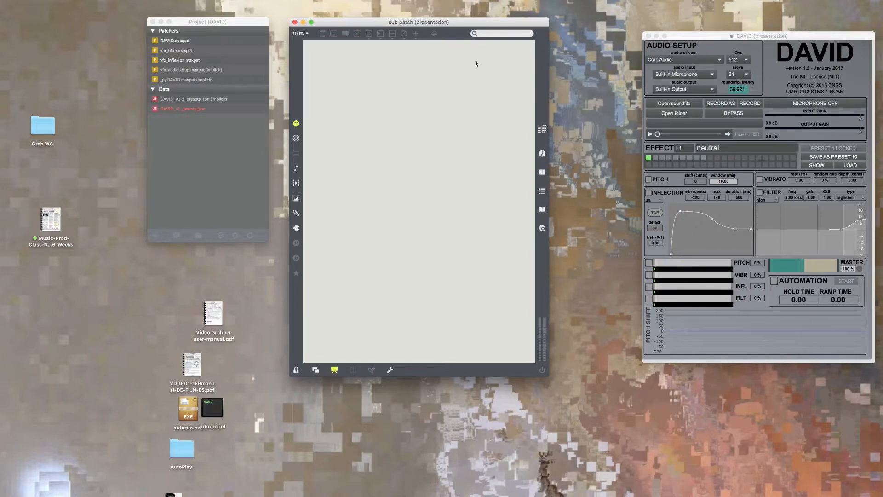
Start saving the DAVID patch as a new file, choosing the DAVID-tutorial folder in Documents > Max7 TUTORIAL SERIE
click(697, 38)
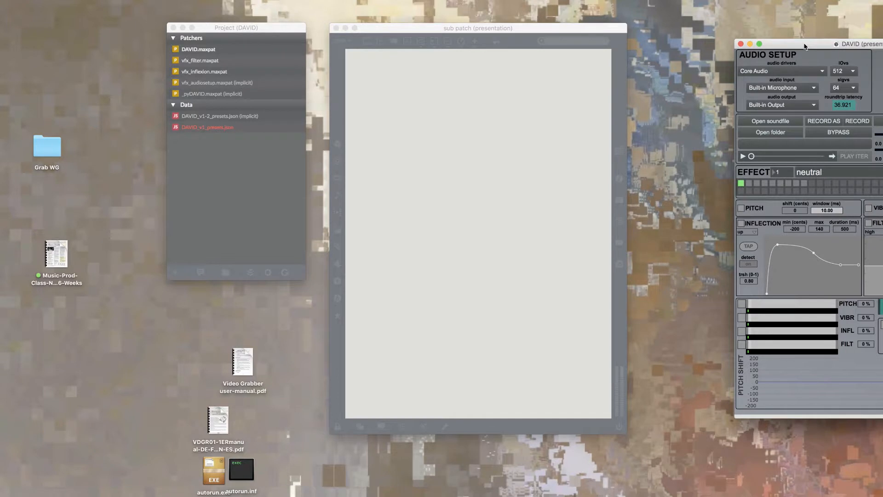
mouse_move(90, 3)
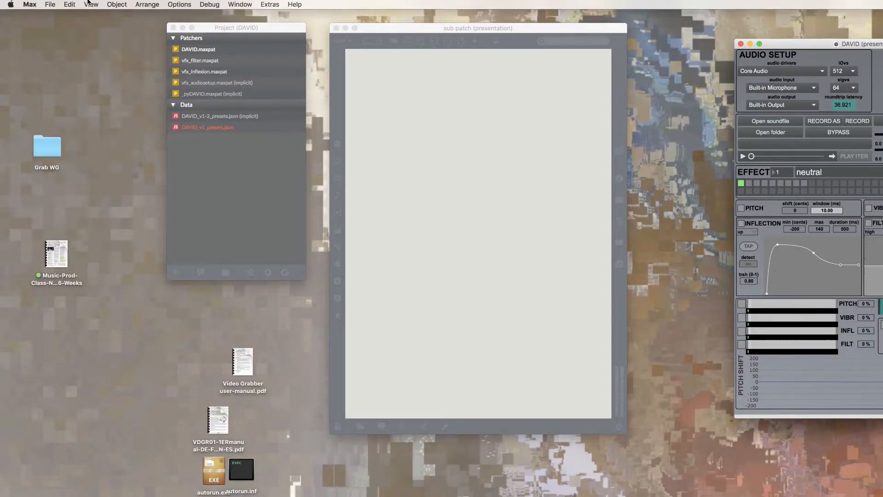
click(49, 5)
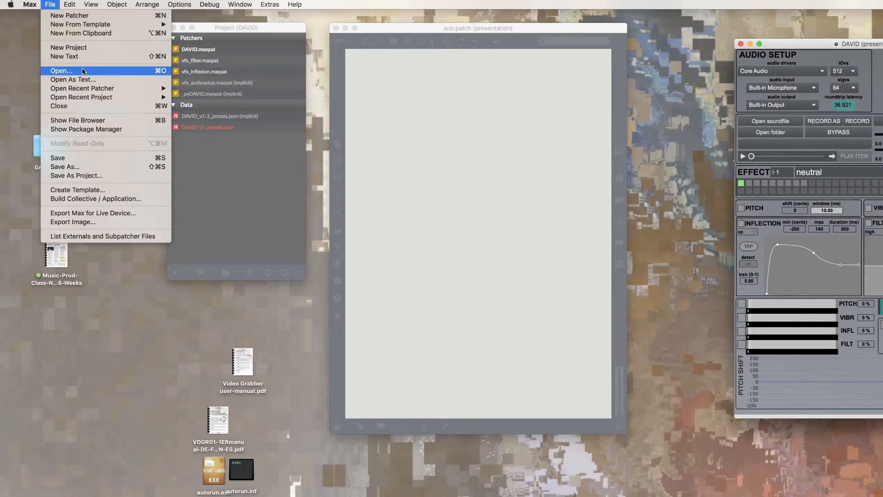
click(88, 167)
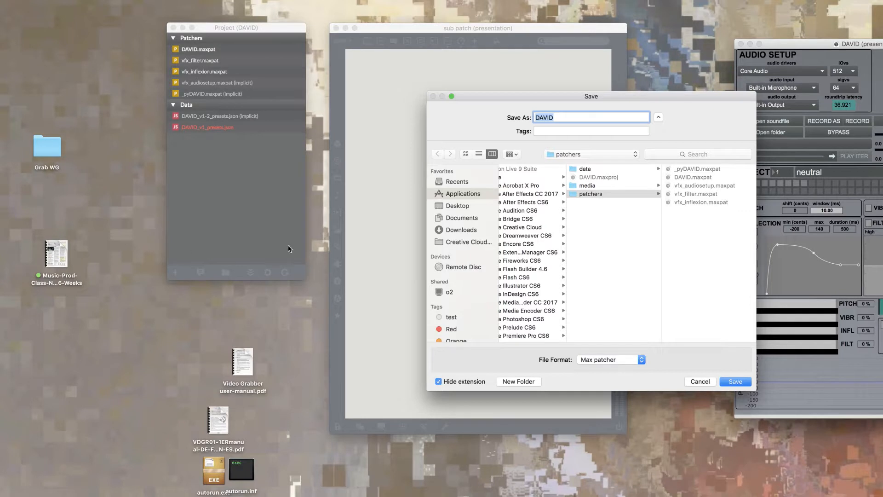
click(459, 220)
scroll(539, 245, down, 10)
scroll(539, 245, down, 2)
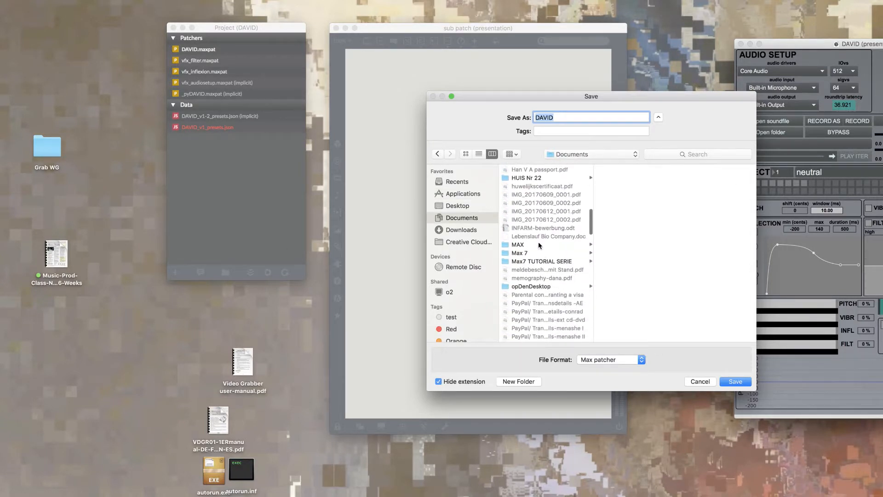
click(545, 261)
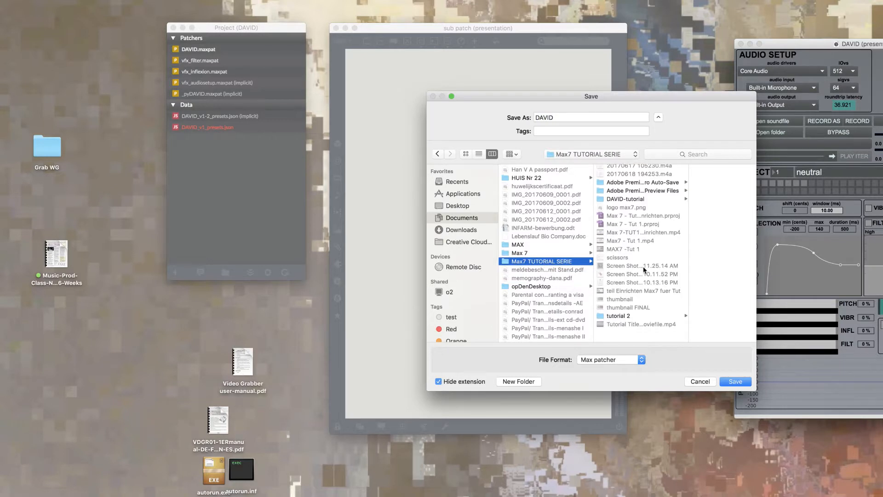
click(631, 202)
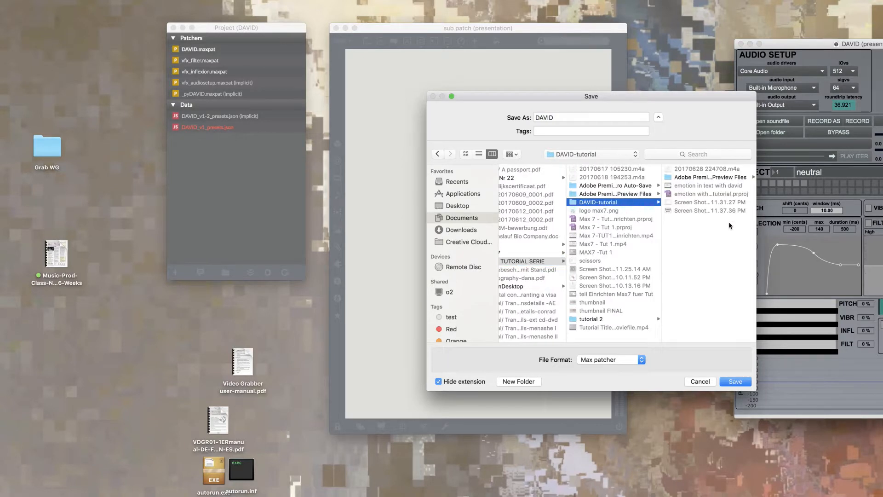
Name the patch copy "DAVID- tutorial try out" and save it
click(563, 118)
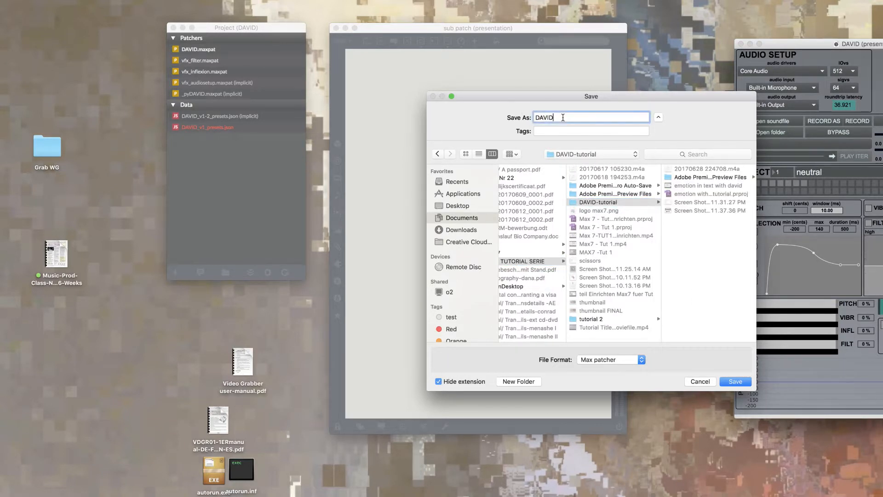
text(- tutorial)
text(try out)
click(734, 382)
click(686, 274)
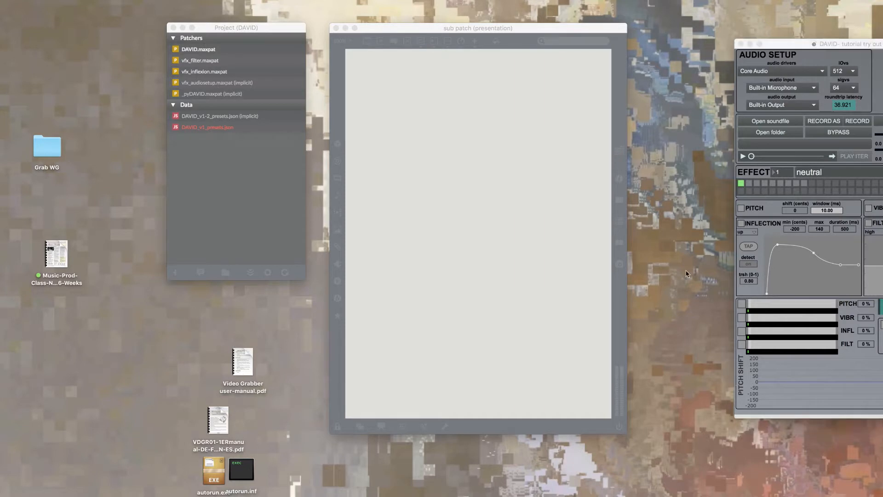
Lower DAVID's output gain to -42 dB and test the built-in microphone by switching it on and off again
click(795, 41)
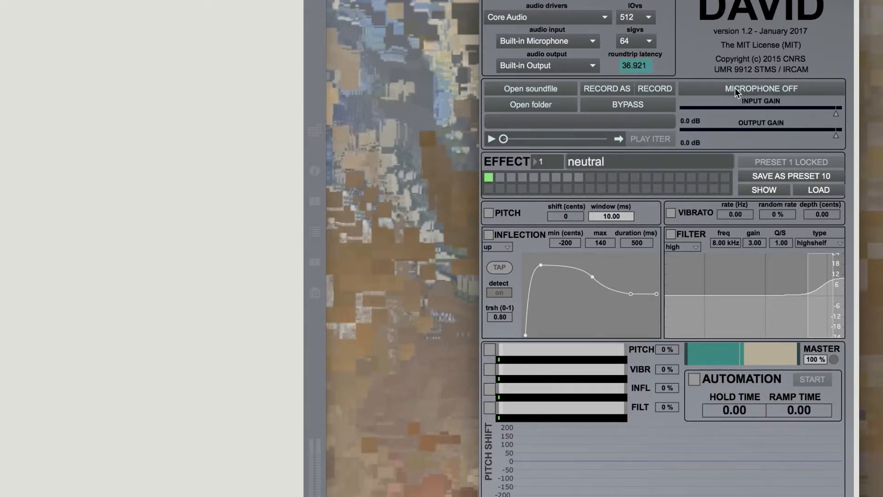
click(794, 129)
drag(793, 139, 742, 138)
click(770, 90)
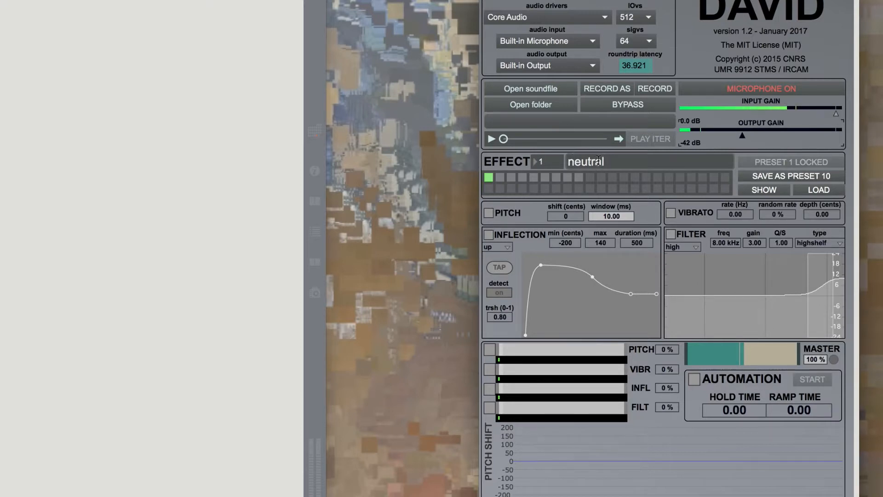
click(755, 87)
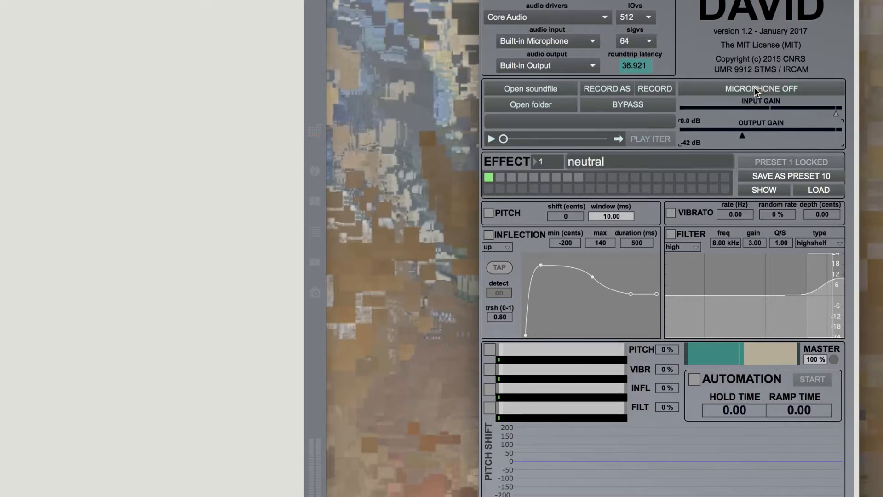
Load the soundfile "but you always say you want to make music - garageband recording.aif" from the DAVID-tutorial folder
click(523, 89)
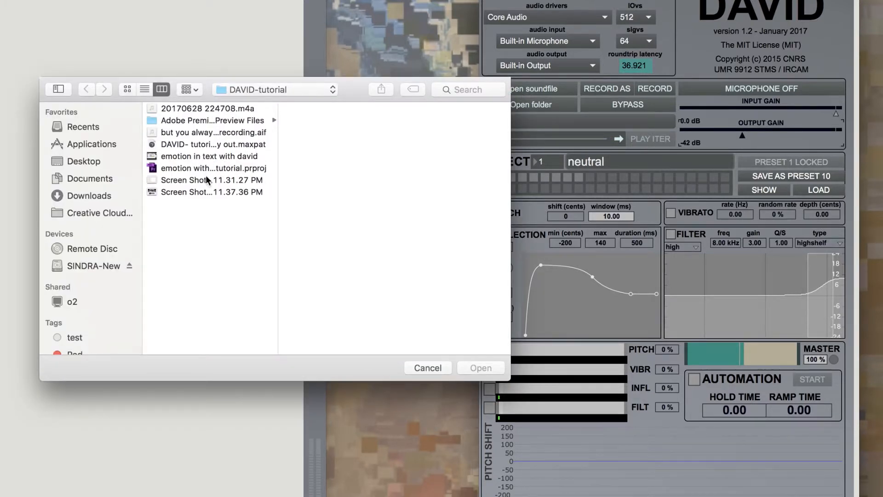
click(184, 131)
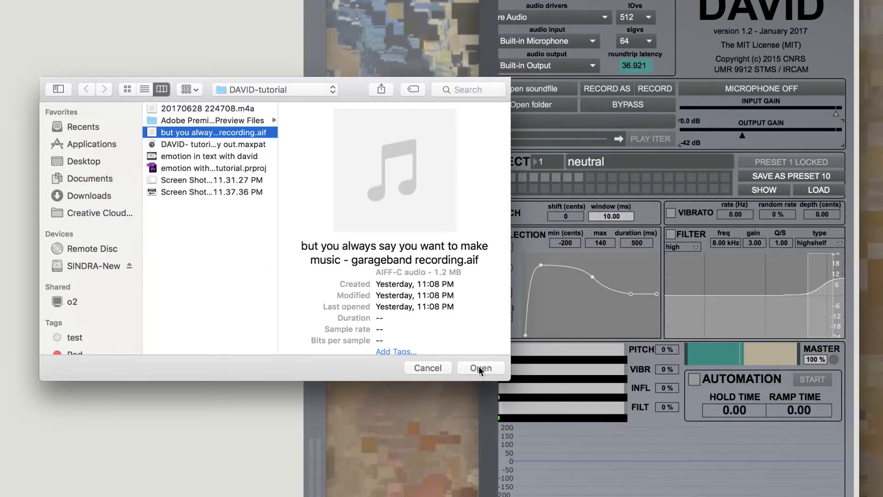
click(478, 367)
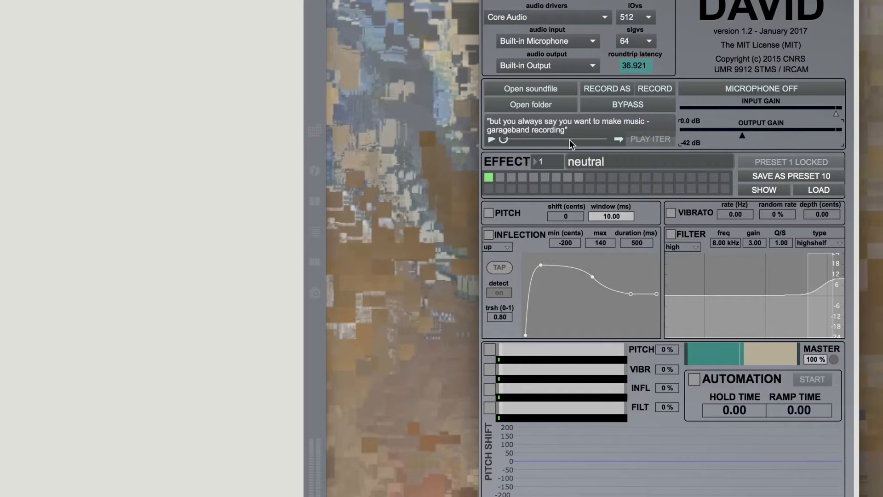
Play the loaded soundfile with the neutral effect while raising the output gain to 0.0 dB
click(490, 139)
click(805, 132)
click(492, 140)
click(823, 131)
click(492, 139)
Select effect preset 2, happy, and lower the output gain to -5.1 dB
click(500, 179)
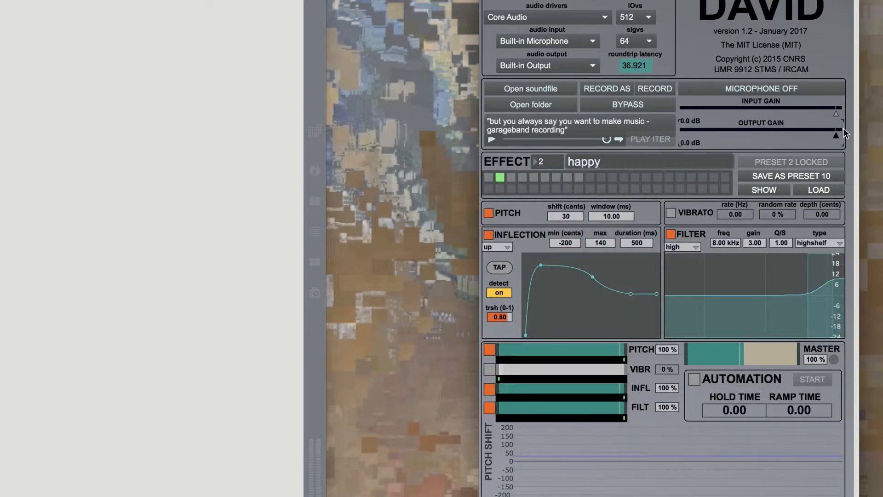
drag(835, 134, 803, 135)
mouse_move(594, 280)
mouse_move(630, 293)
Play the loaded soundfile through the happy effect and trigger the recording of the output
click(491, 139)
click(490, 140)
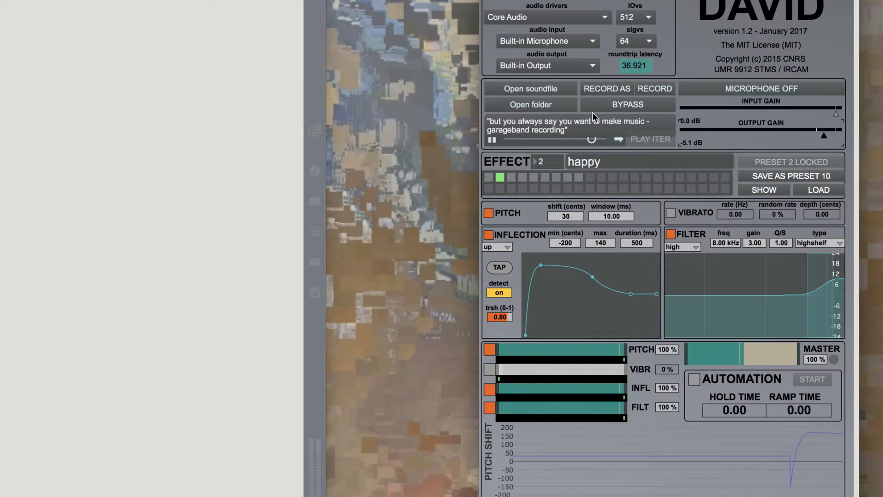
click(651, 92)
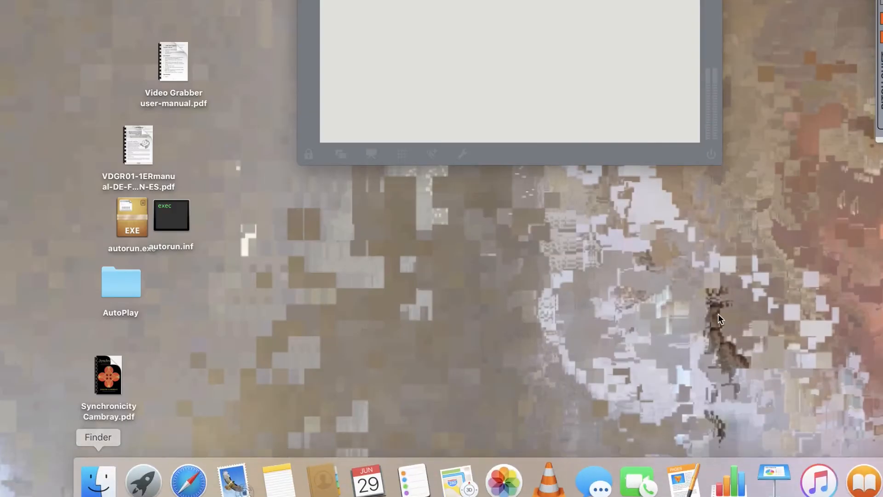
Switch to Finder, open the DAVID-tutorial folder in Documents > Max7 TUTORIAL SERIE, check the happy recording there, and return to the DAVID patch
mouse_move(279, 495)
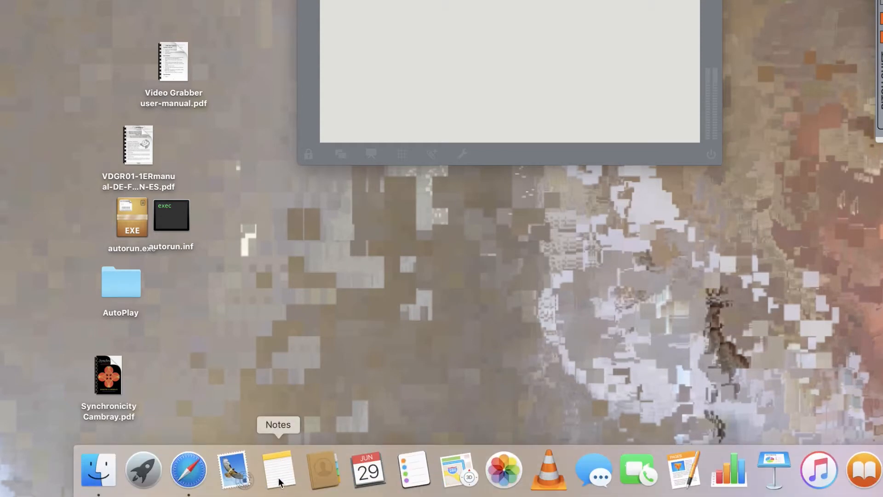
click(98, 470)
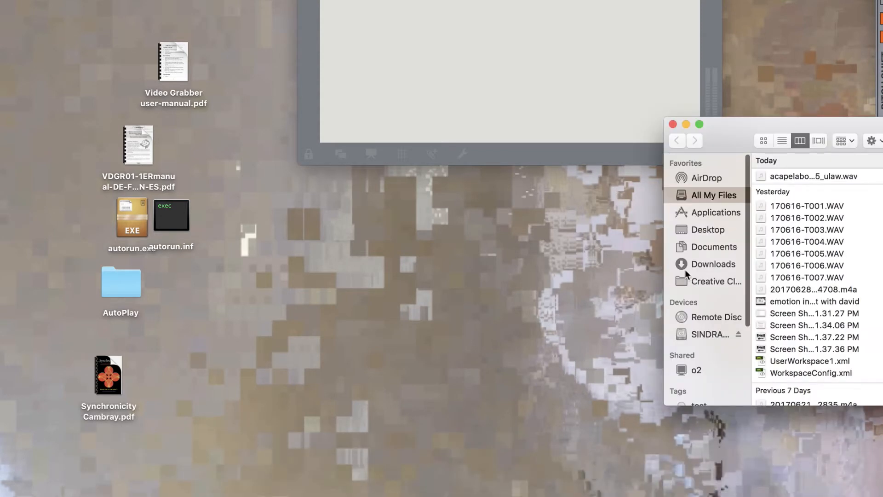
click(703, 247)
scroll(818, 287, down, 3)
scroll(560, 290, down, 3)
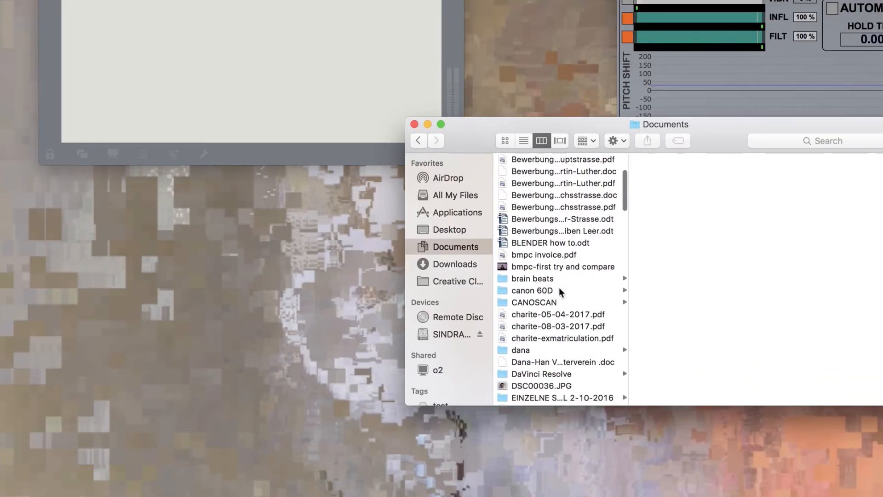
scroll(559, 287, down, 10)
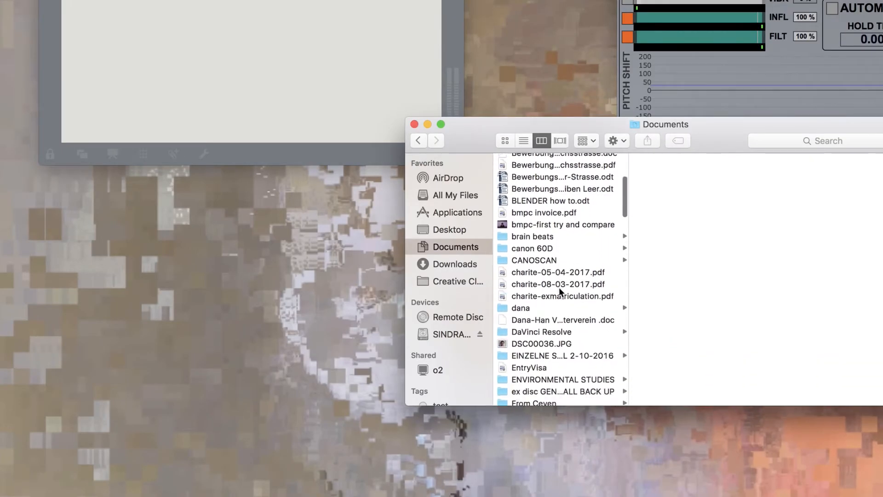
click(541, 364)
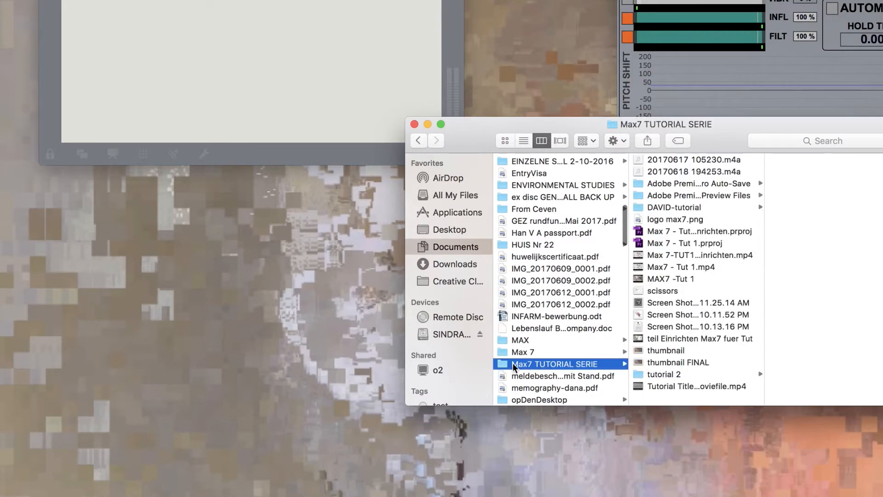
click(683, 207)
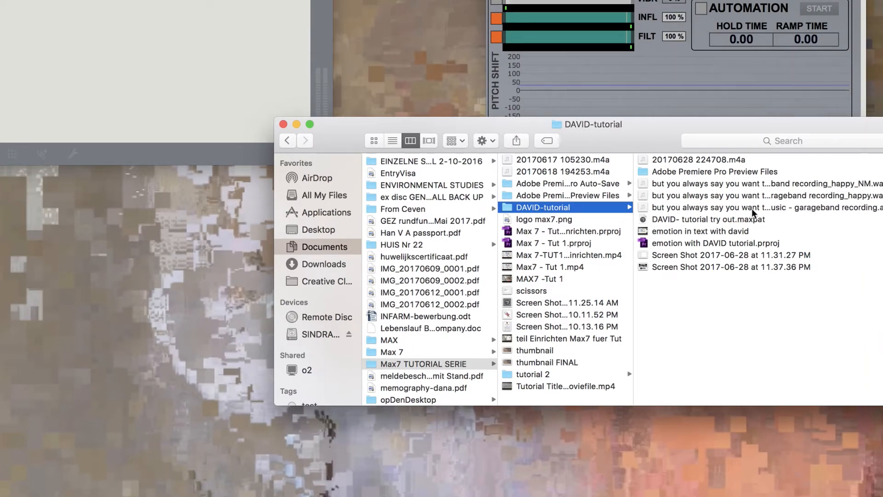
click(851, 195)
click(833, 221)
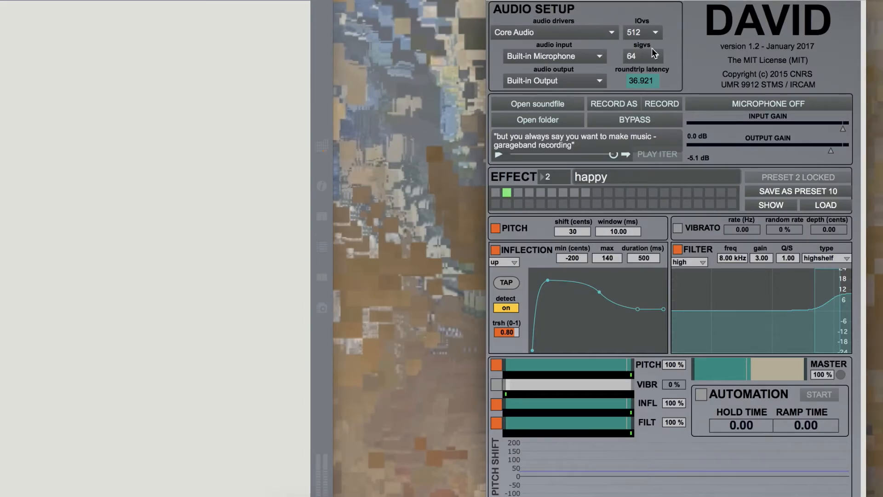
Select effect preset 3, afraid, play the loaded soundfile through it, and record the output
click(518, 192)
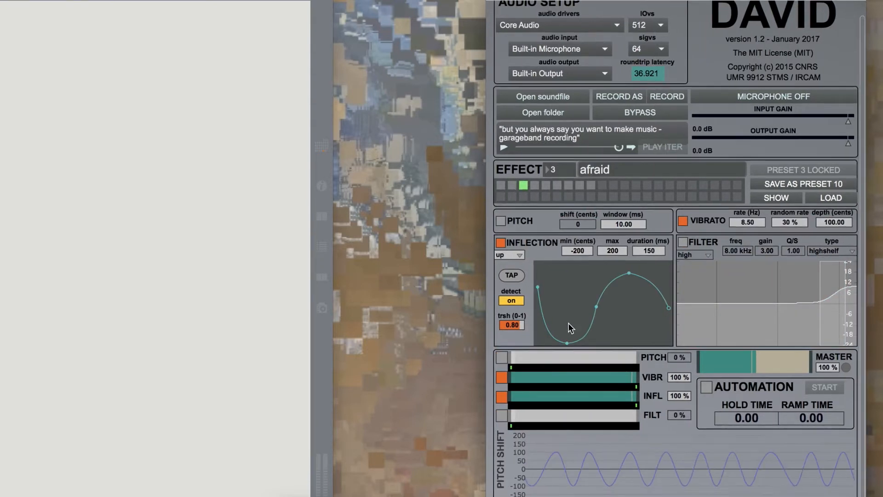
scroll(570, 362, up, 1)
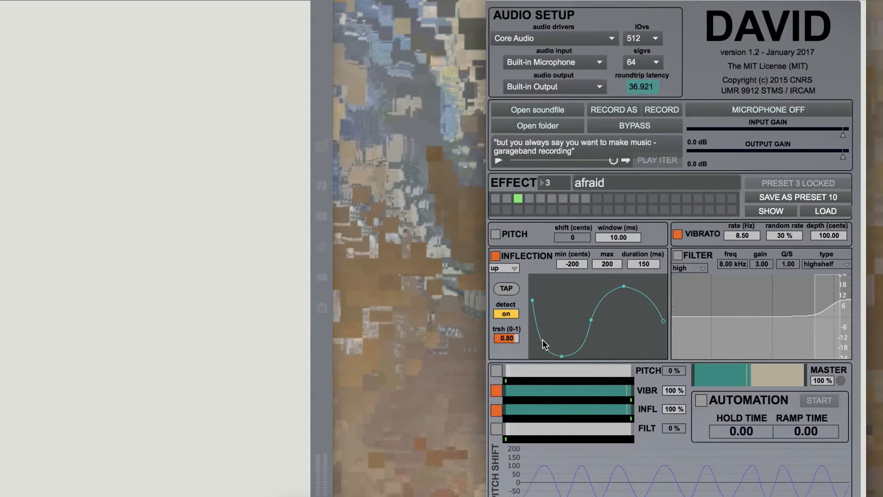
click(498, 161)
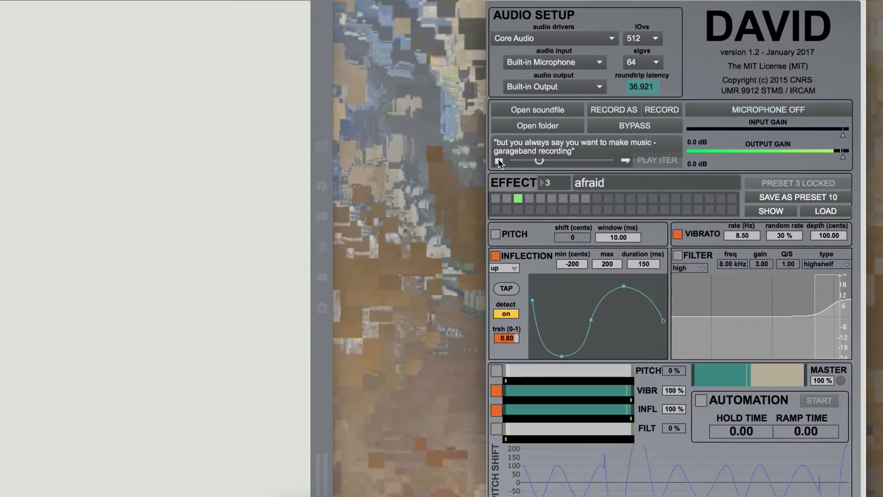
scroll(498, 159, down, 1)
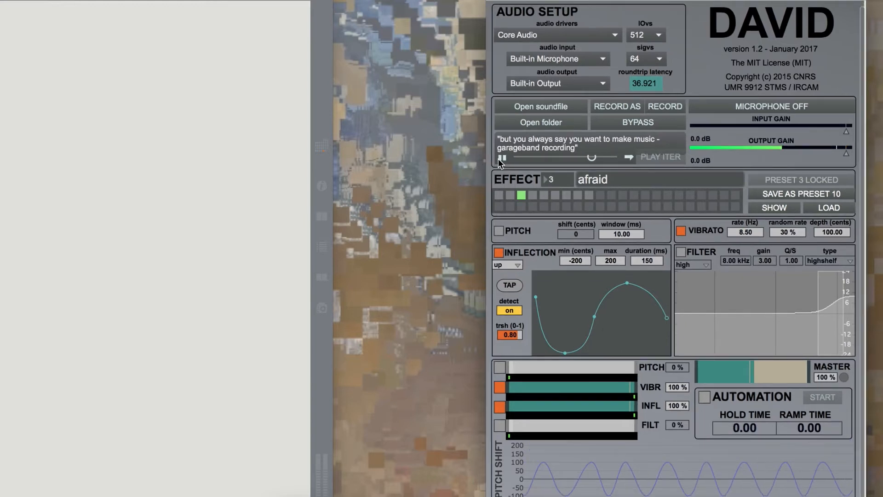
scroll(499, 158, down, 1)
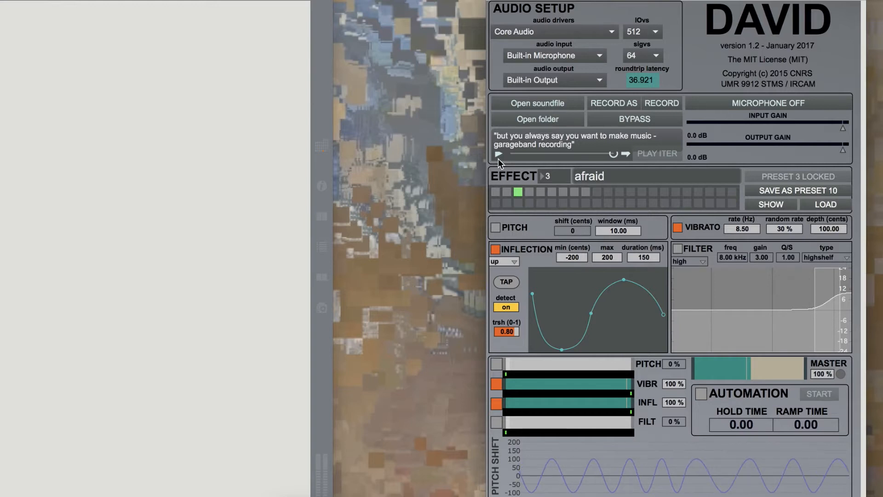
click(663, 103)
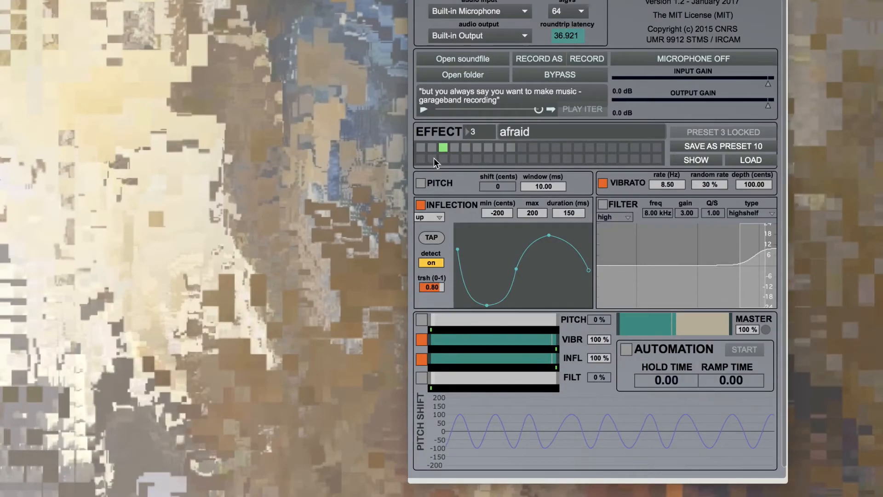
Select effect preset 4, sad, play the loaded soundfile through it, and record the output
click(454, 148)
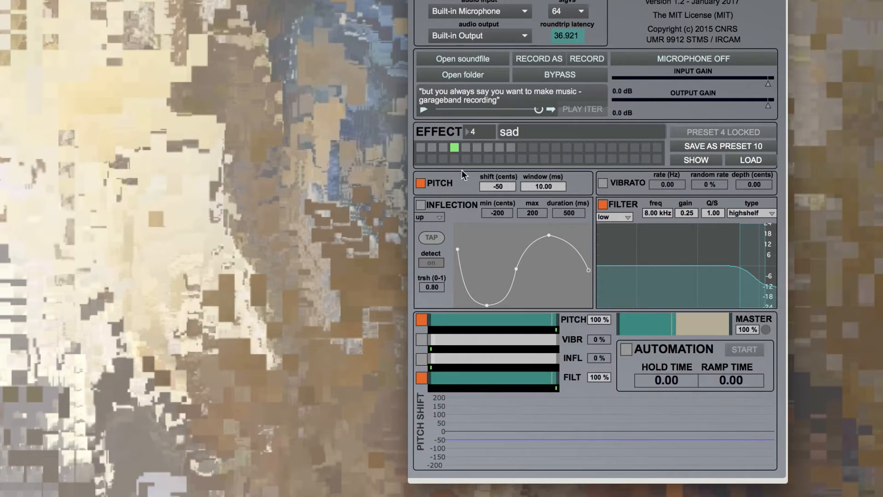
click(423, 110)
click(587, 57)
Select effect preset 5, happy high - brm, play the loaded soundfile, and record the output
click(465, 148)
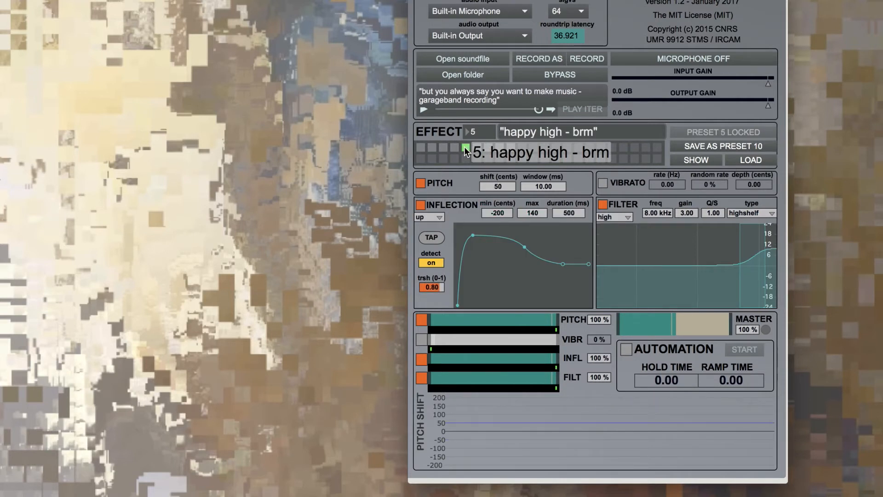
click(423, 109)
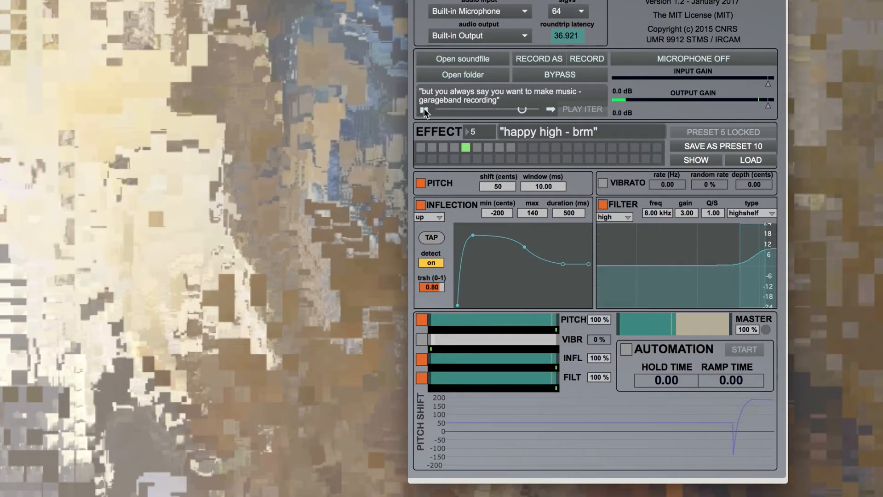
click(578, 58)
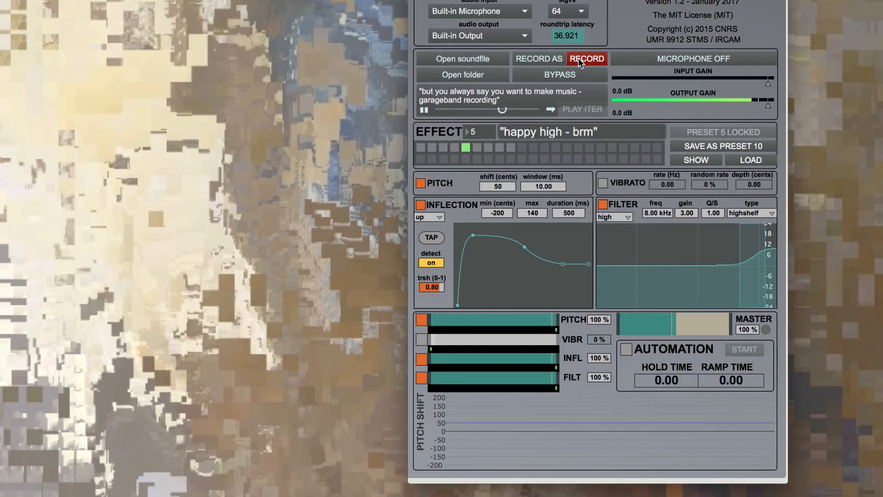
Play the loaded soundfile through effect preset 6, sad_high - brm, and record the output of preset 7, afraid_high_female - brm
click(478, 147)
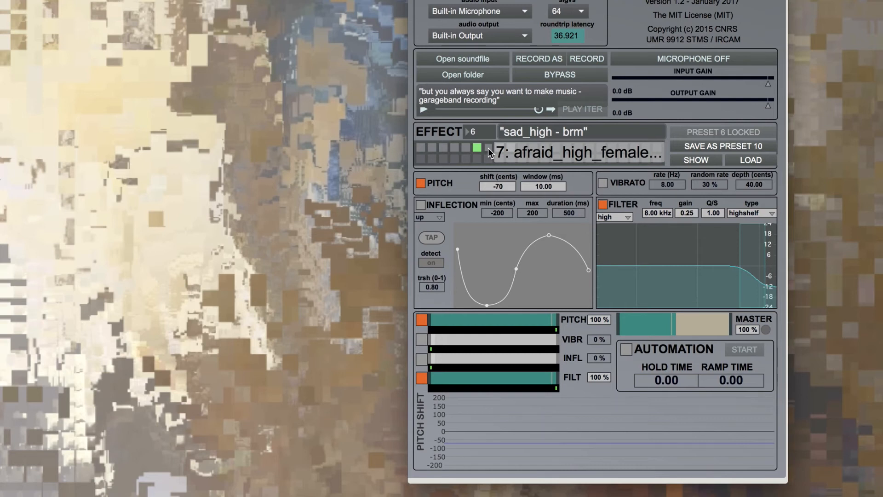
click(423, 108)
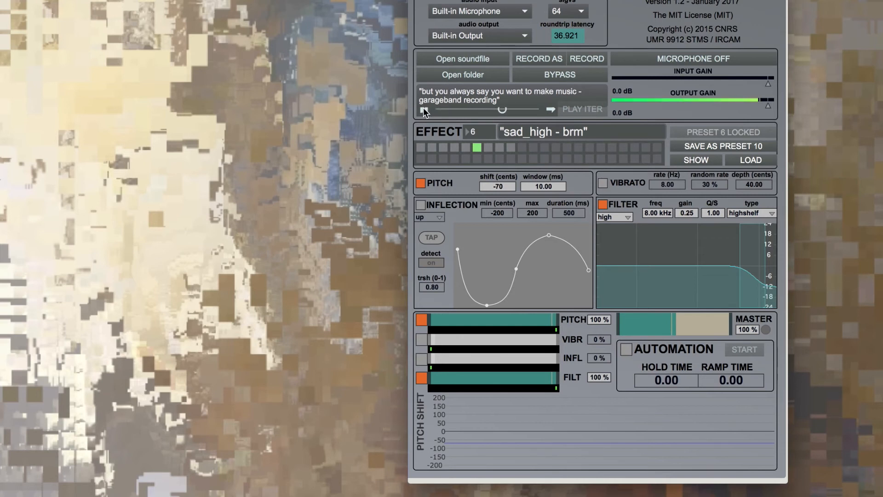
click(488, 145)
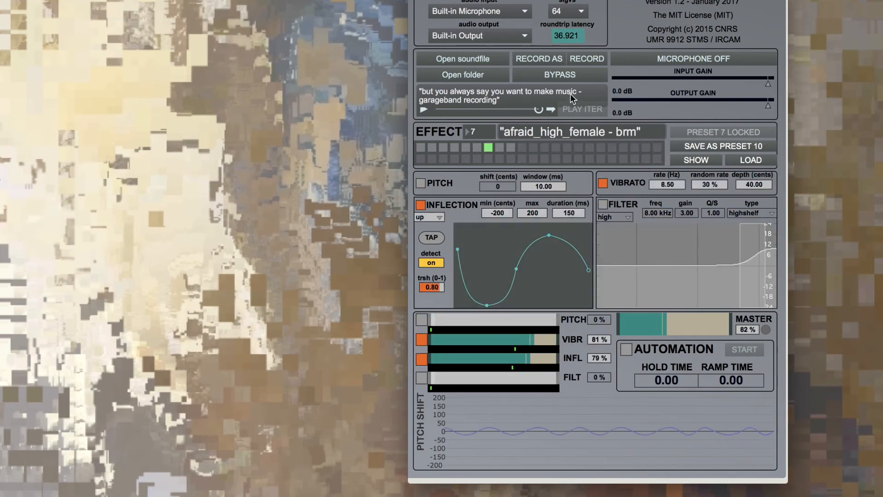
click(581, 57)
scroll(504, 167, up, 1)
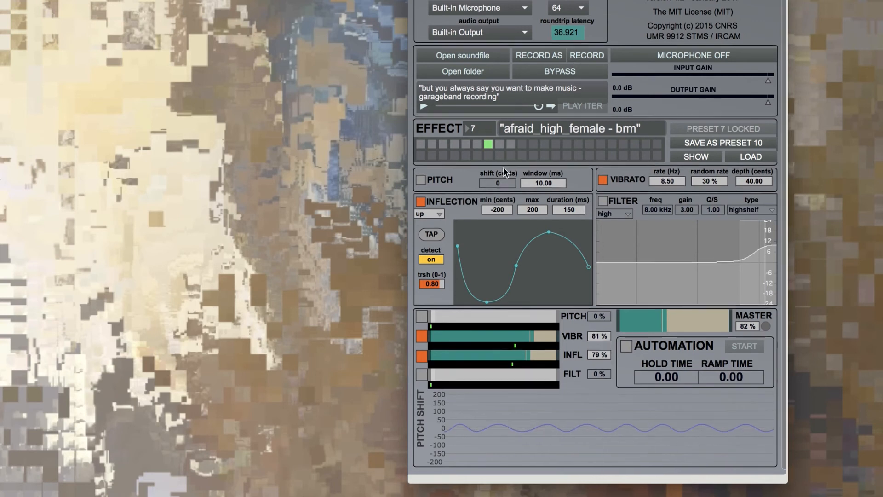
Record the soundfile's output through effect preset 8, afraid_high_male - brm, and through preset 9, happy tensed
click(500, 152)
scroll(499, 153, down, 1)
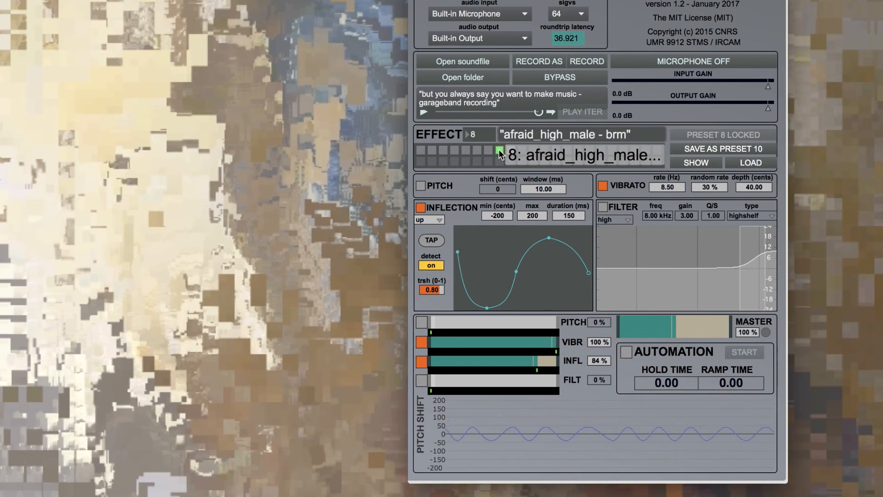
click(594, 65)
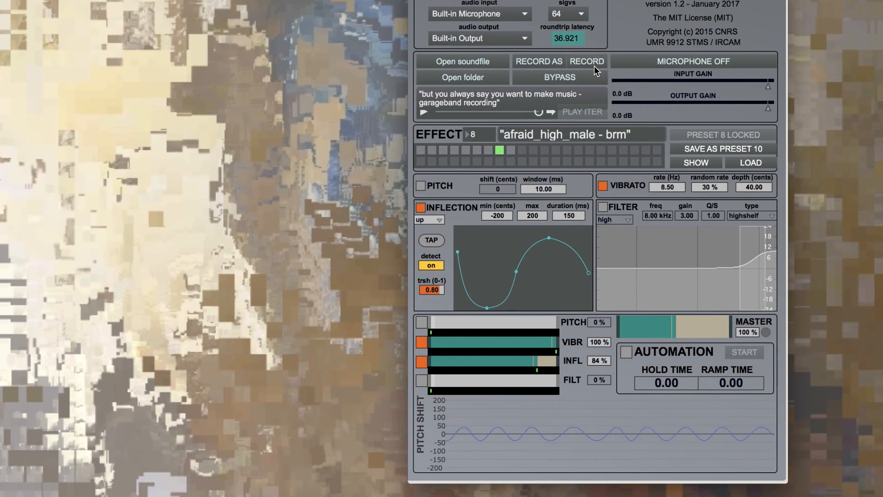
click(511, 150)
click(581, 62)
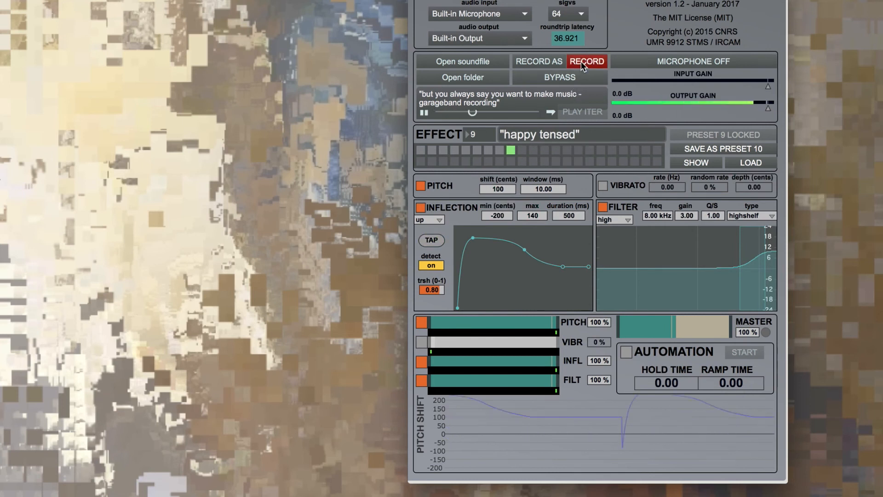